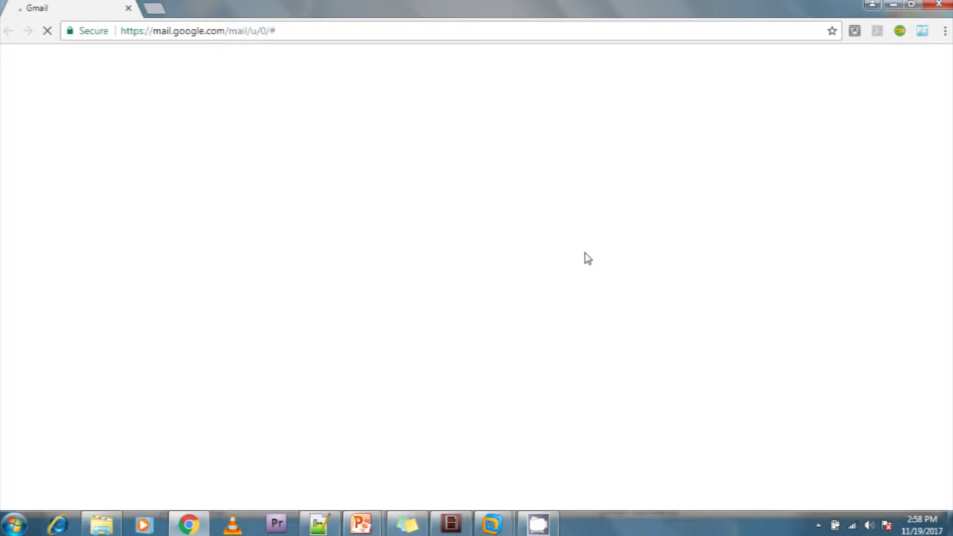
Open the browser's developer tools with network recording in view and widen the Gmail page area beside them.
{"action": "key", "text": "ctrl+shift+i"}
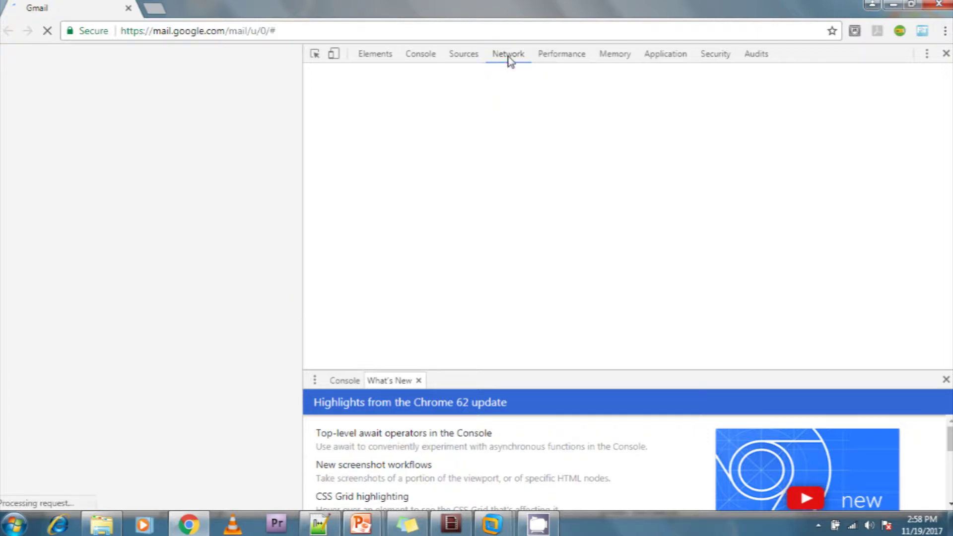
{"action": "left_click", "coordinate": [306, 212]}
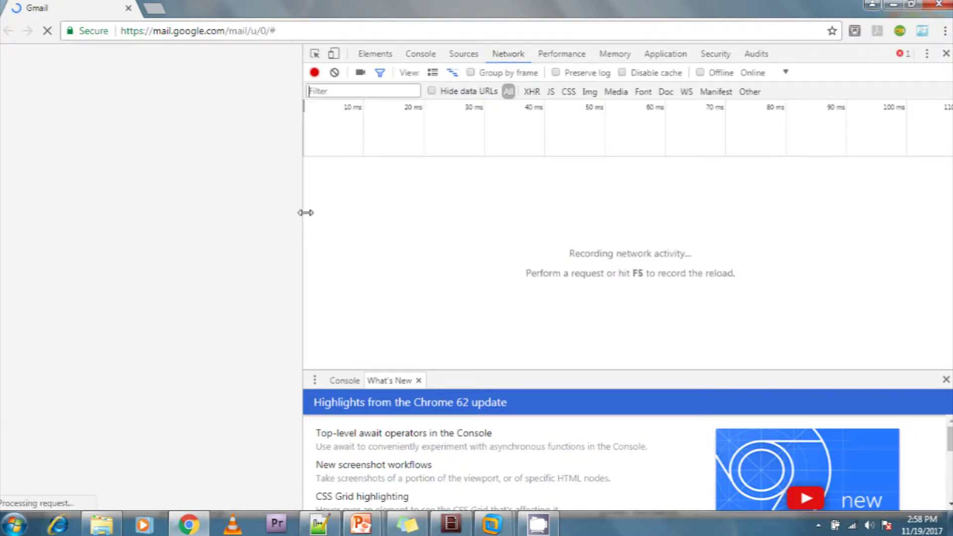
{"action": "left_click_drag", "start_coordinate": [342, 212], "coordinate": [516, 209]}
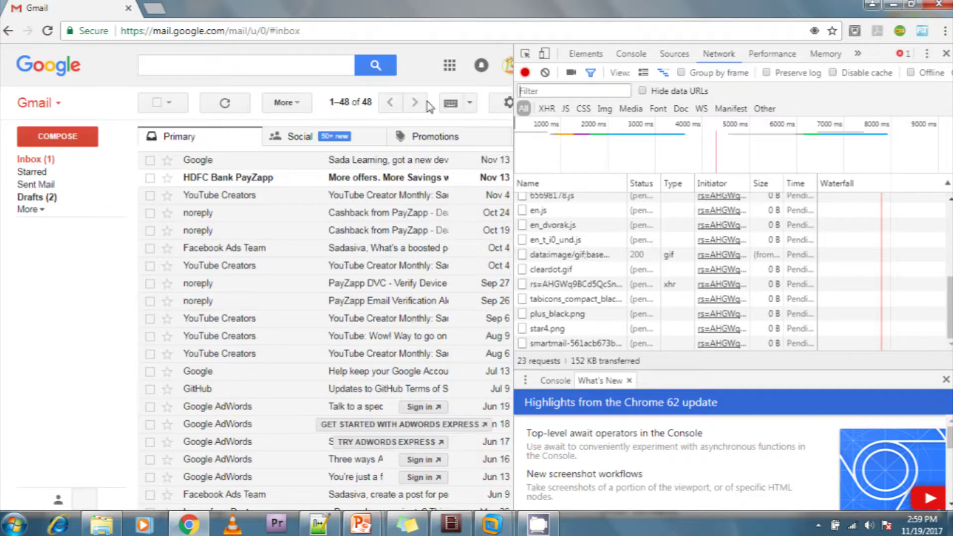
Sign out of the current Gmail account.
{"action": "left_click", "coordinate": [508, 66]}
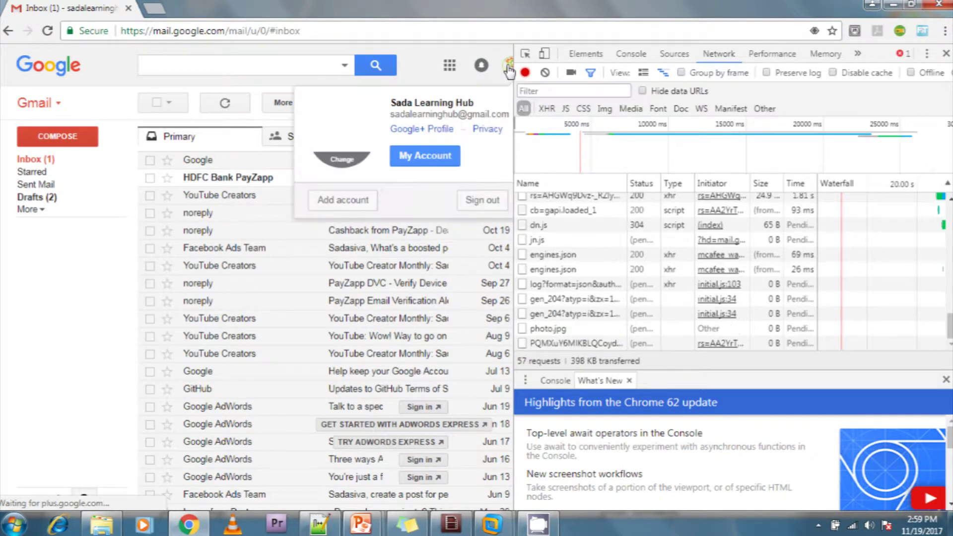
{"action": "left_click", "coordinate": [477, 201]}
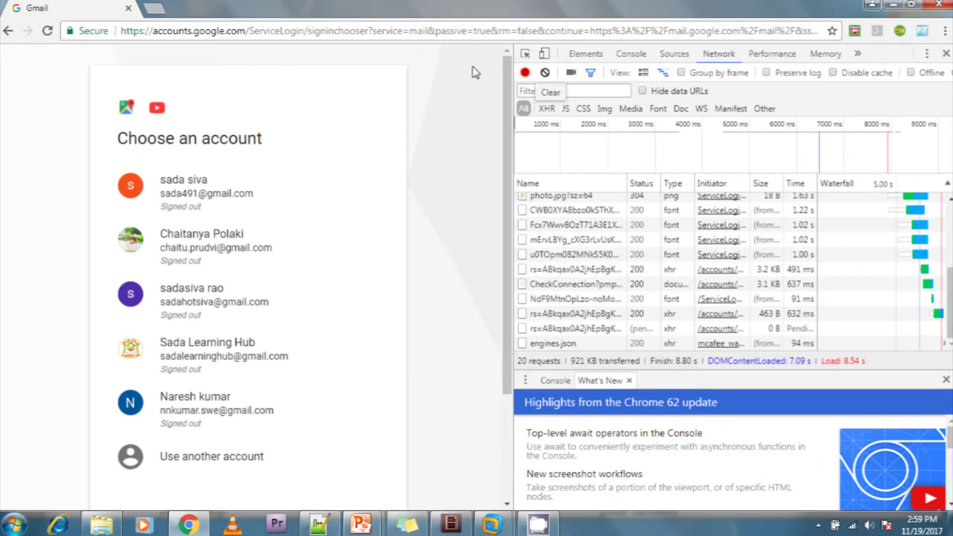
Clear the recorded network requests and load gmail.com in the current tab.
{"action": "left_click", "coordinate": [456, 32]}
{"action": "left_click", "coordinate": [456, 31]}
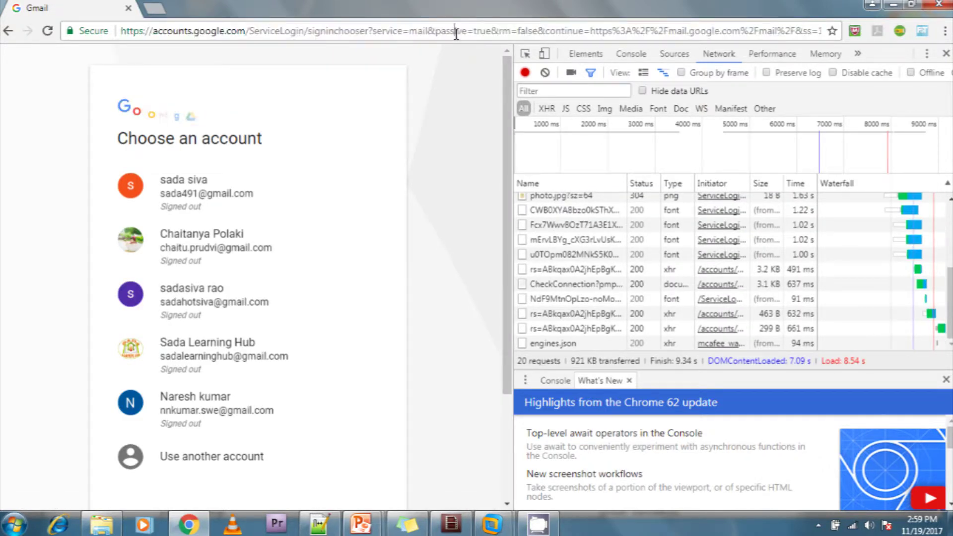
{"action": "type", "text": "gmail"}
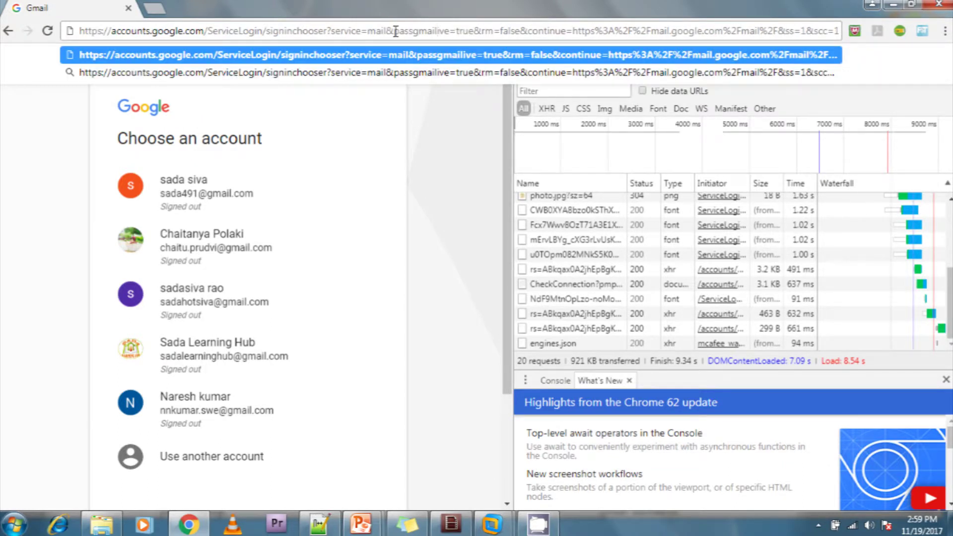
{"action": "key", "text": "ctrl+a"}
{"action": "type", "text": "gmai"}
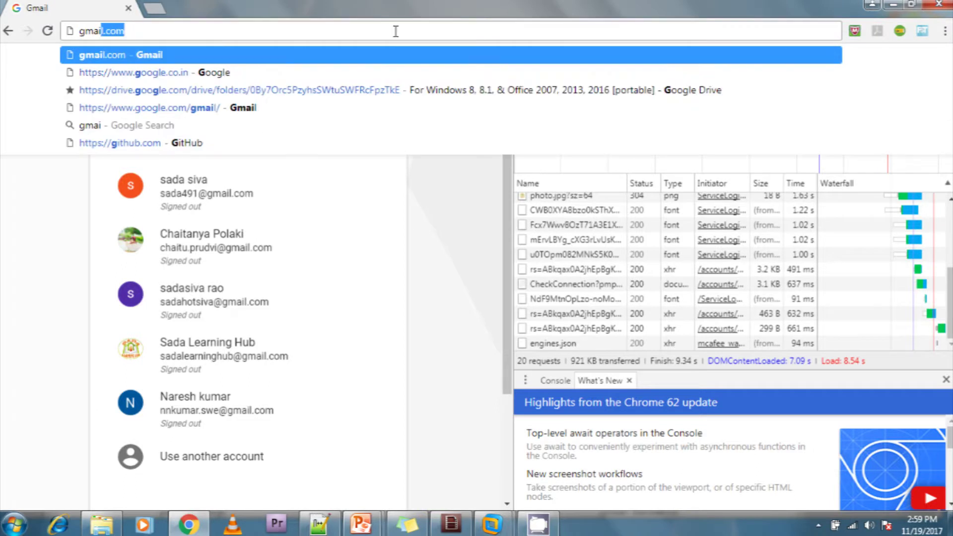
{"action": "type", "text": "l.com"}
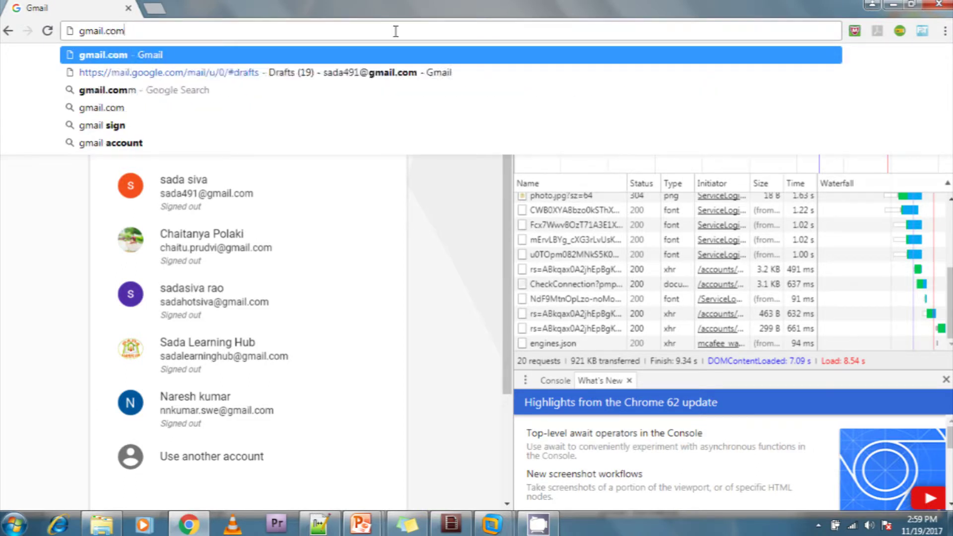
{"action": "left_click", "coordinate": [446, 210]}
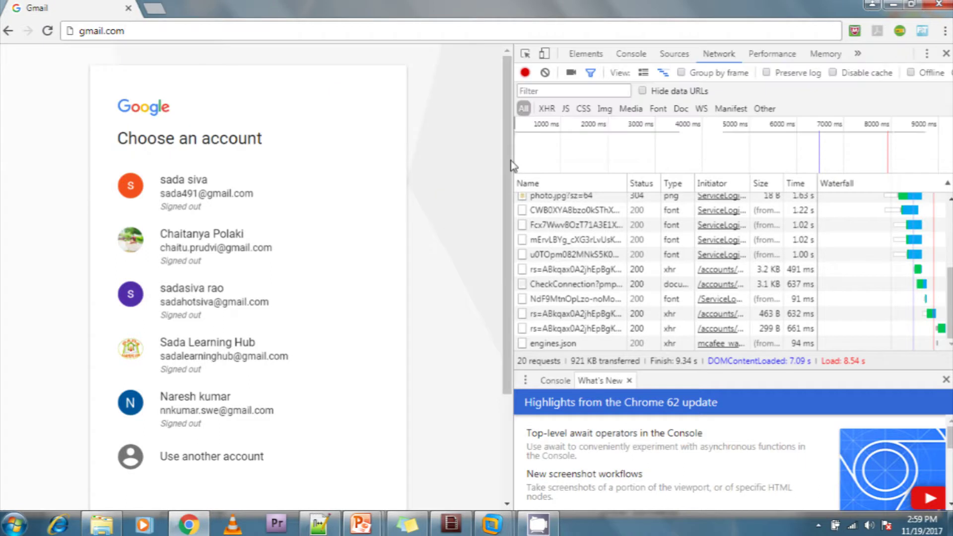
{"action": "left_click", "coordinate": [545, 73]}
{"action": "left_click", "coordinate": [454, 30]}
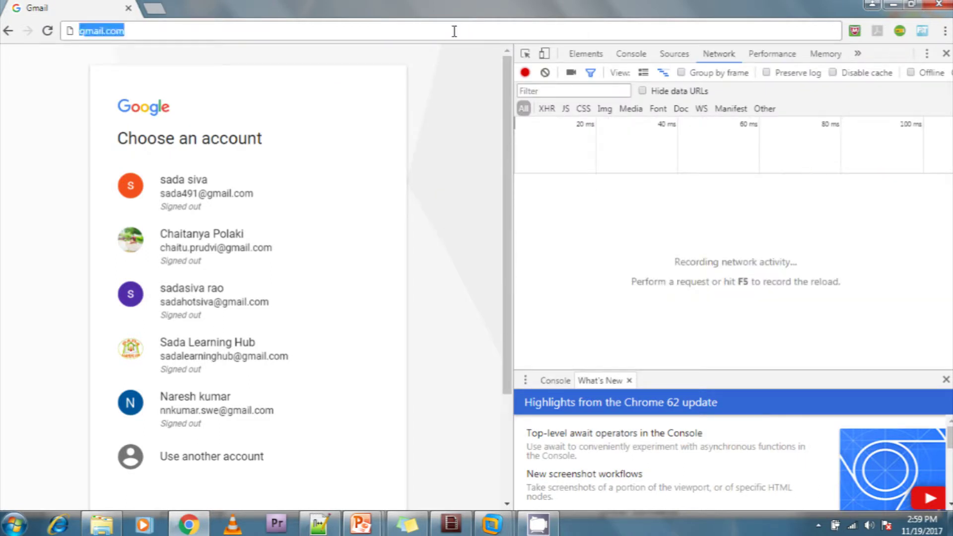
{"action": "key", "text": "Return"}
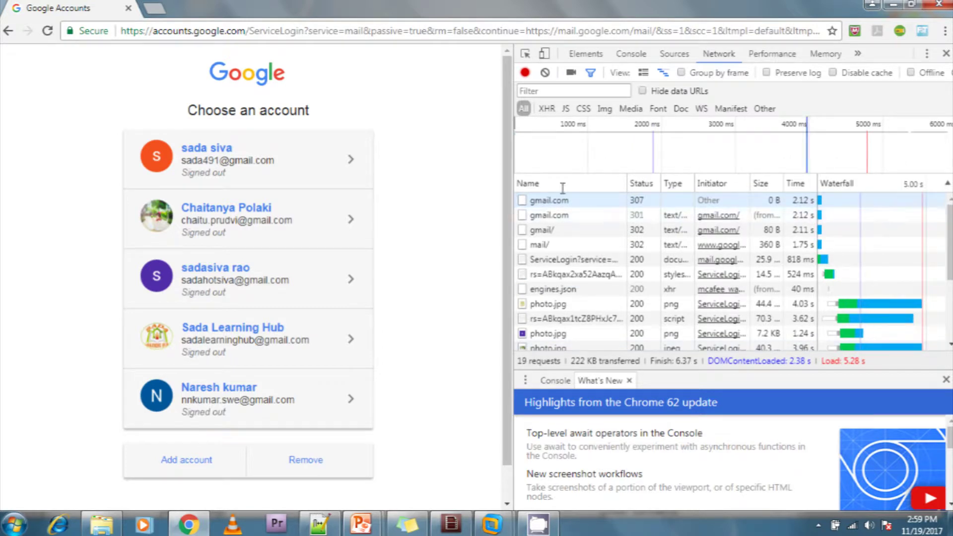
Examine the headers of the second gmail.com request, including its request URL, request method and content type.
{"action": "left_click", "coordinate": [541, 215]}
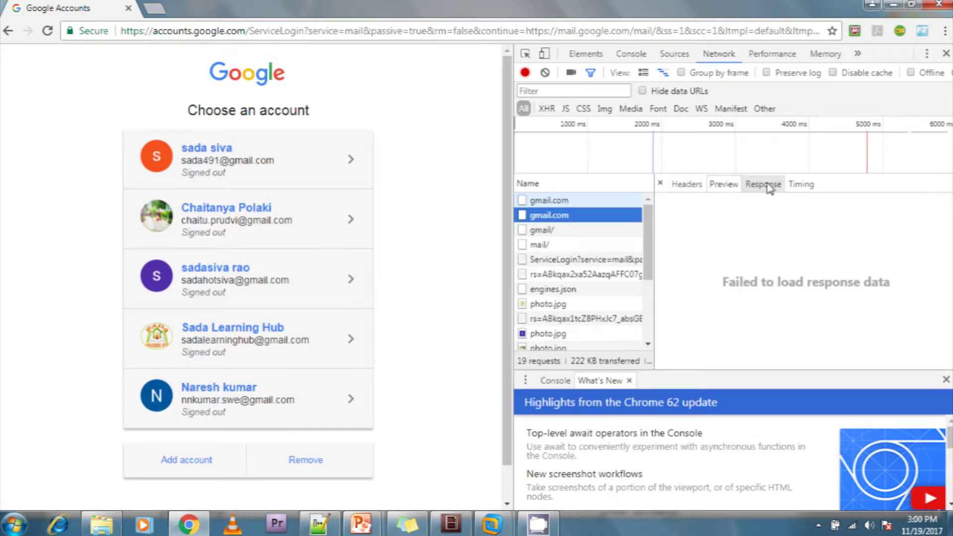
{"action": "left_click", "coordinate": [685, 185]}
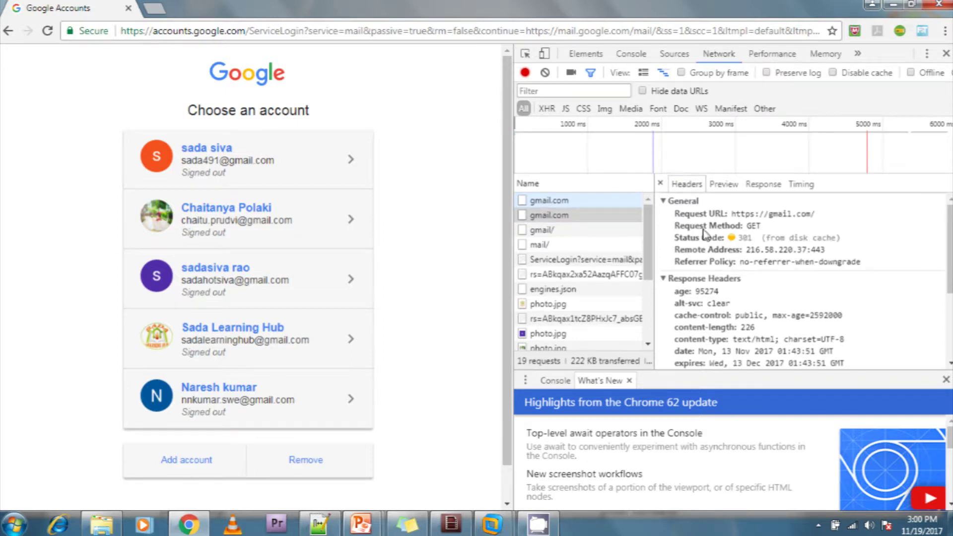
{"action": "double_click", "coordinate": [751, 227]}
{"action": "left_click_drag", "start_coordinate": [740, 327], "coordinate": [840, 343]}
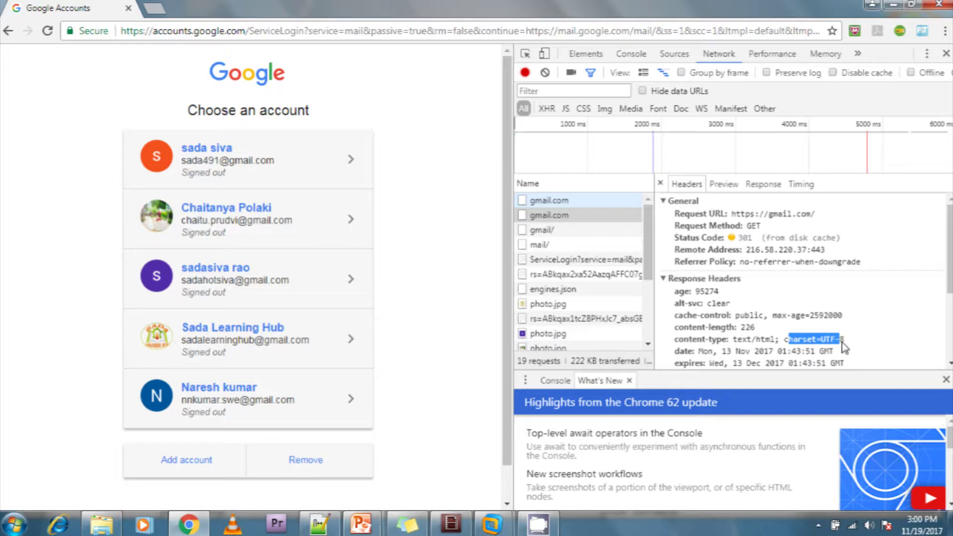
{"action": "left_click_drag", "start_coordinate": [748, 224], "coordinate": [764, 231]}
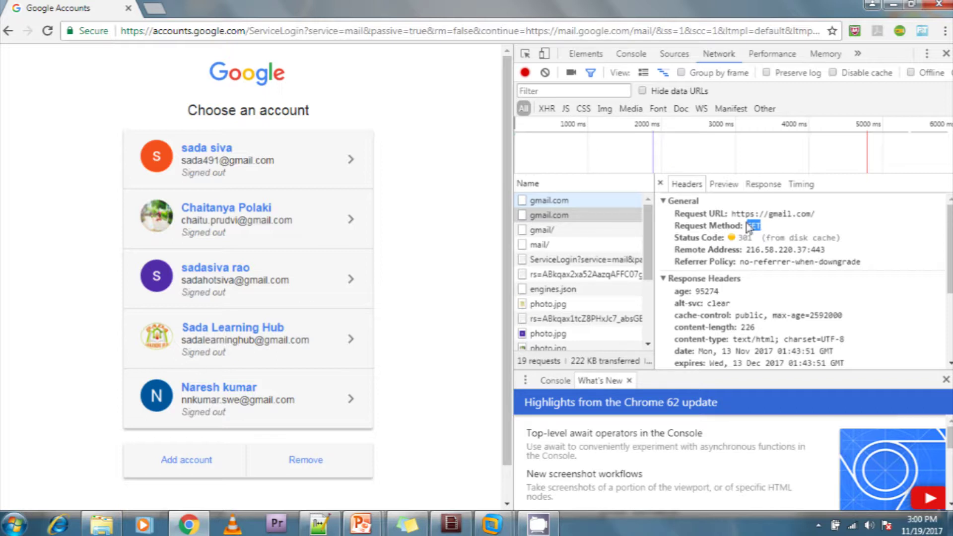
{"action": "left_click_drag", "start_coordinate": [679, 209], "coordinate": [872, 265]}
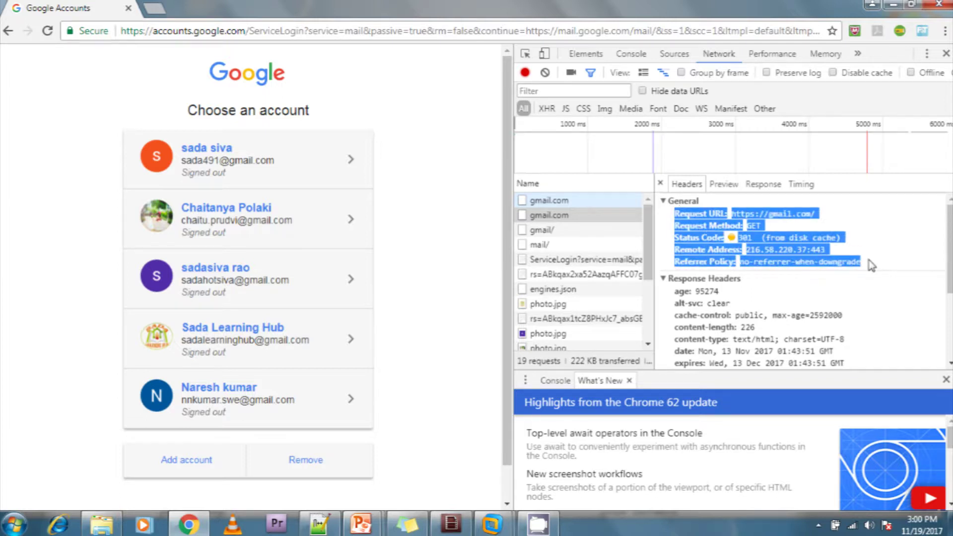
{"action": "left_click", "coordinate": [871, 266]}
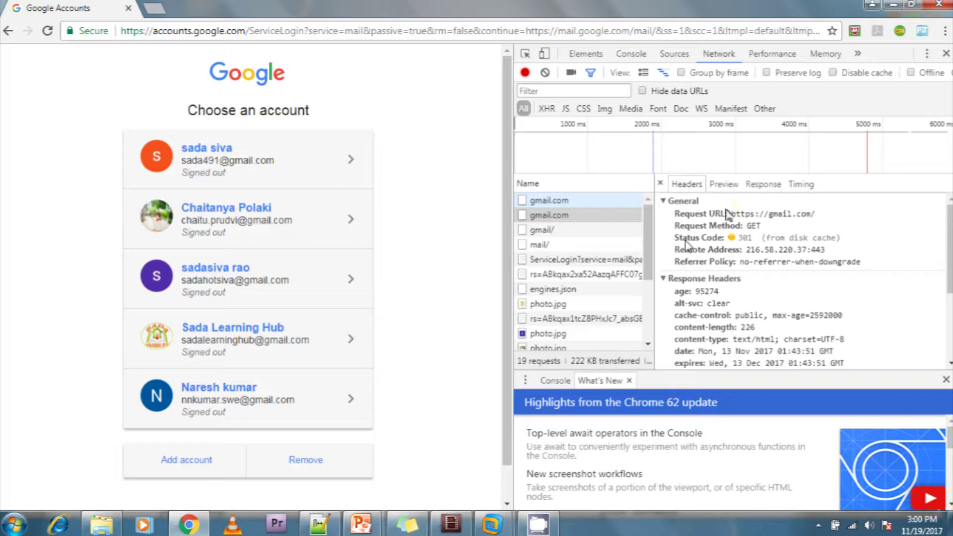
{"action": "left_click_drag", "start_coordinate": [732, 214], "coordinate": [798, 218]}
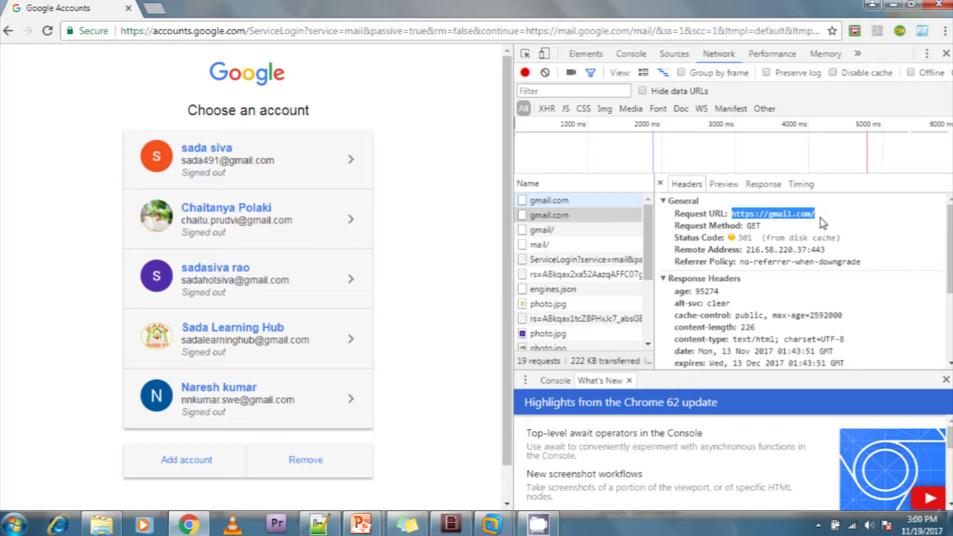
{"action": "double_click", "coordinate": [751, 226]}
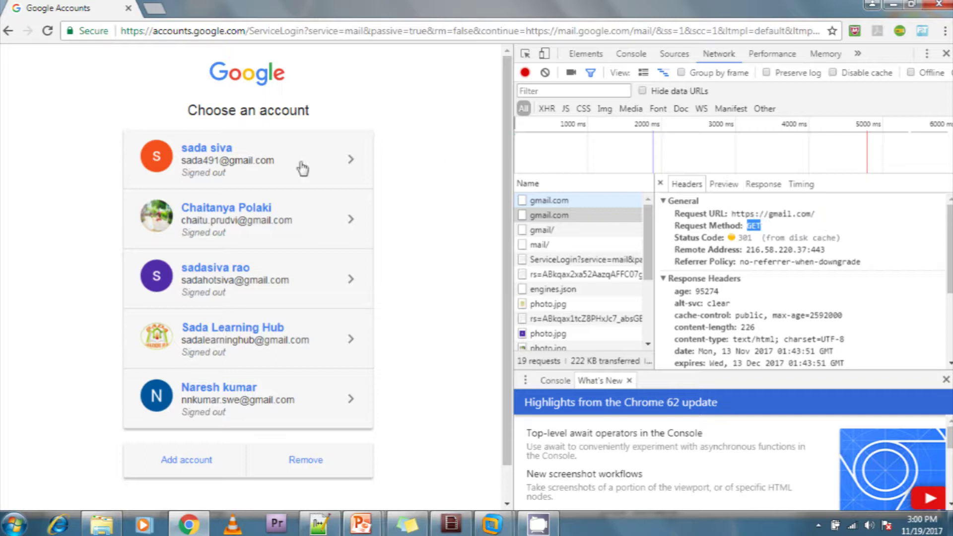
Choose the learning hub account, enter the account password, and submit the sign-in with a freshly cleared network log.
{"action": "left_click", "coordinate": [546, 73]}
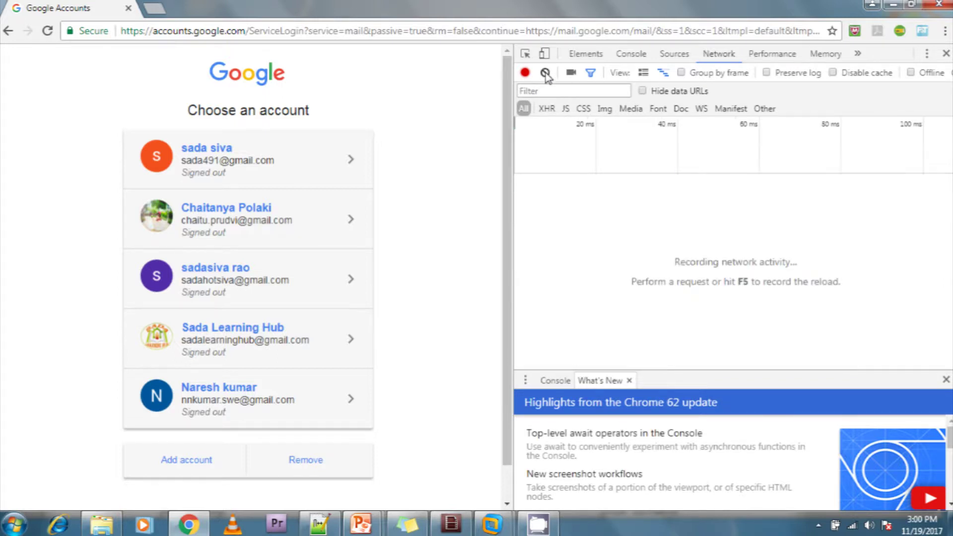
{"action": "left_click", "coordinate": [226, 340]}
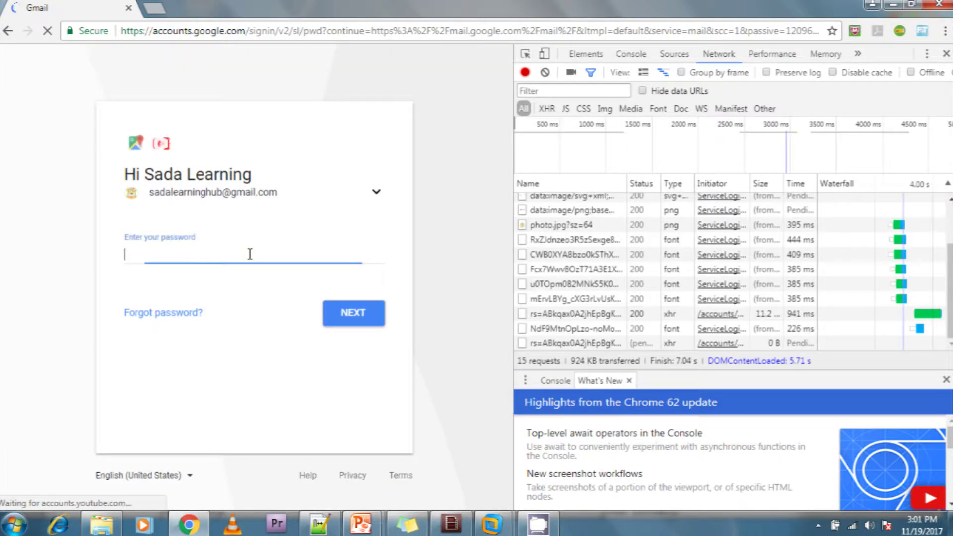
{"action": "key", "text": "ctrl+v"}
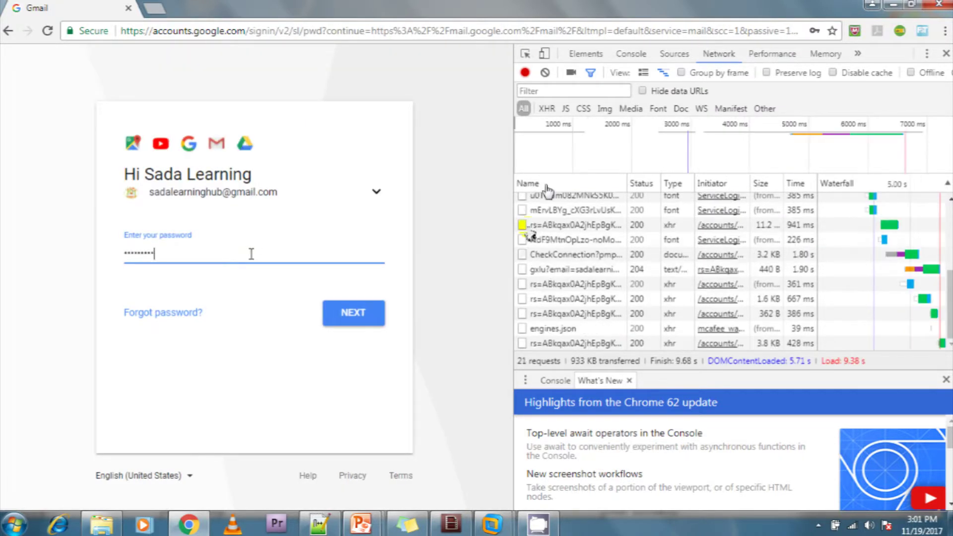
{"action": "left_click", "coordinate": [544, 73]}
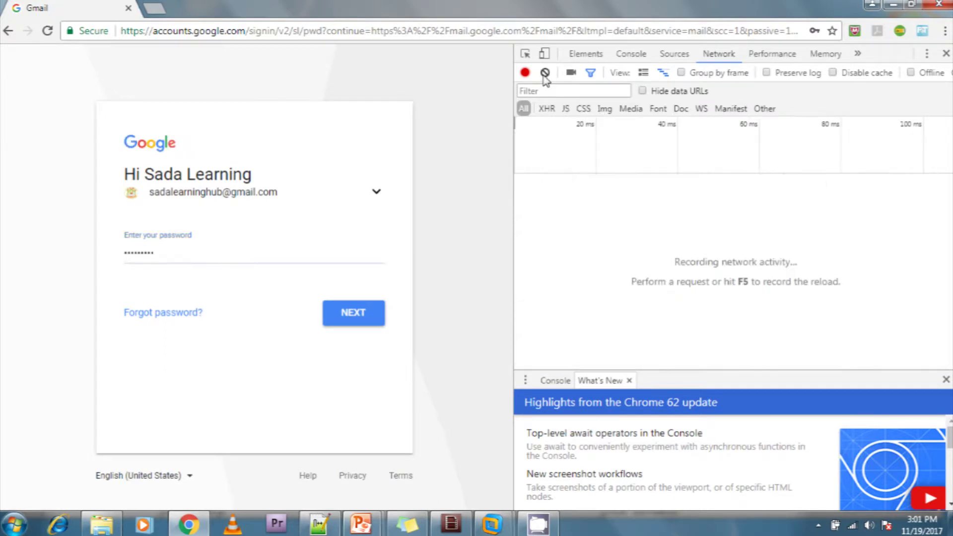
{"action": "left_click", "coordinate": [351, 324]}
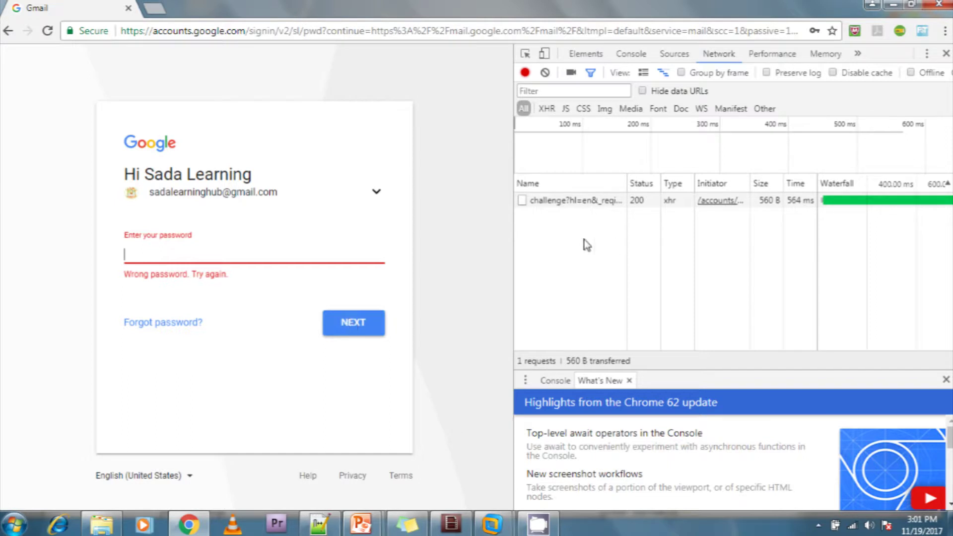
Examine the headers of the sign-in challenge request, covering its request method, query string parameters and form data.
{"action": "left_click", "coordinate": [616, 203]}
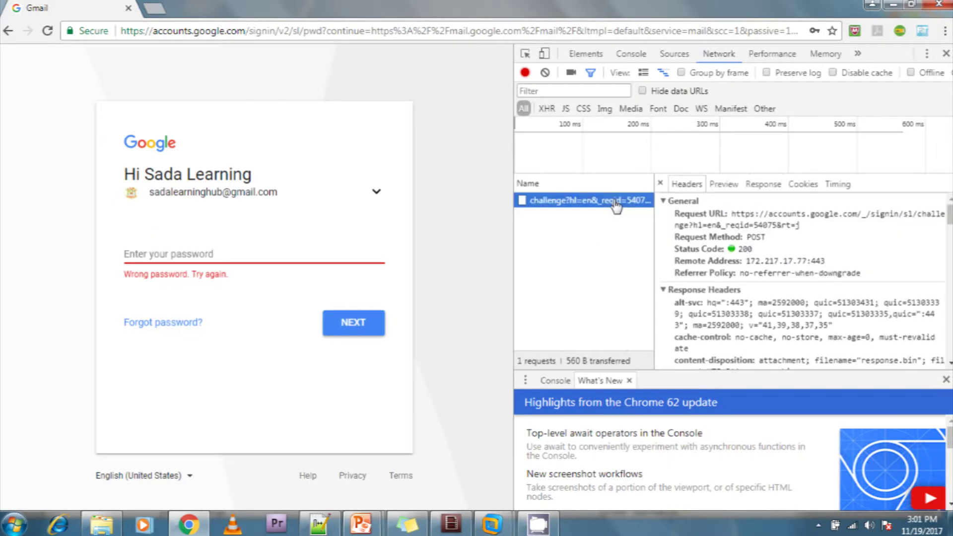
{"action": "left_click_drag", "start_coordinate": [748, 237], "coordinate": [764, 240]}
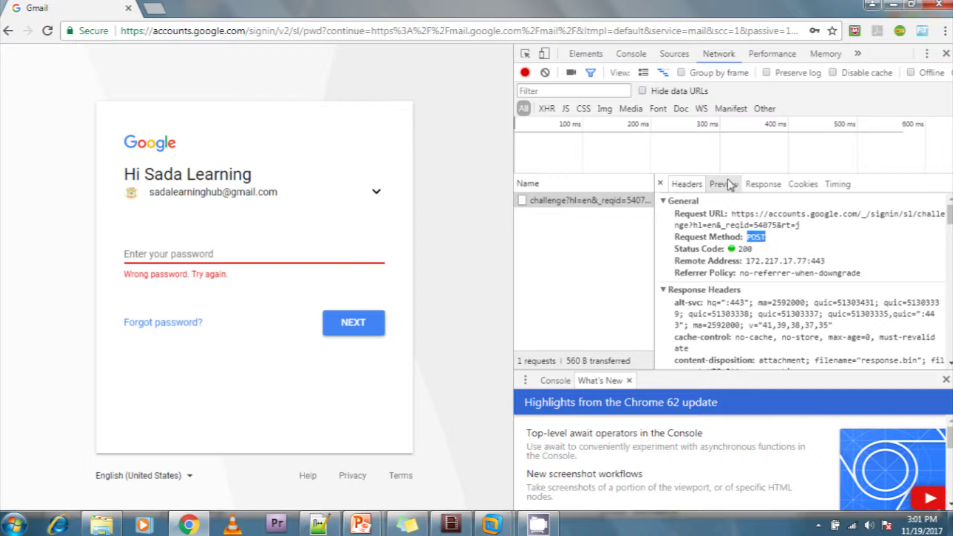
{"action": "left_click", "coordinate": [800, 329]}
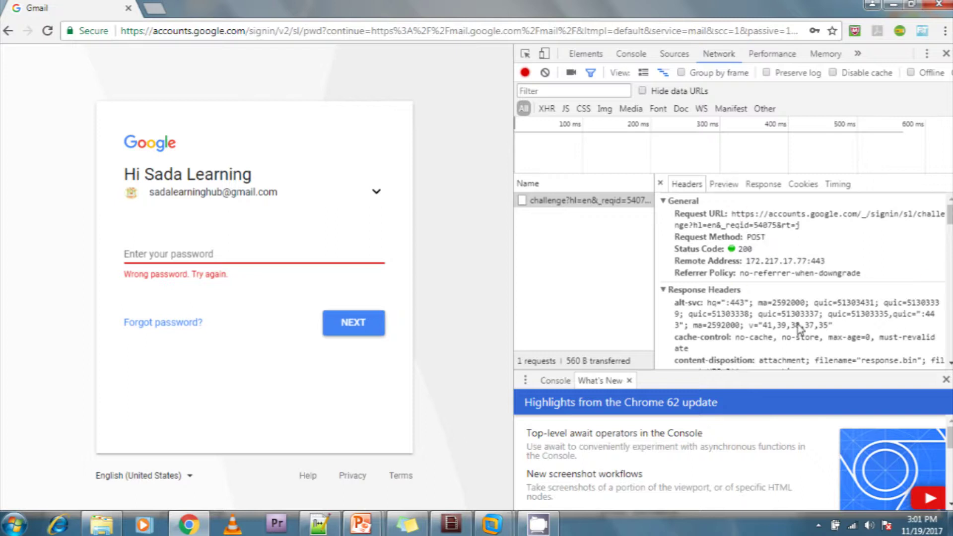
{"action": "left_click_drag", "start_coordinate": [942, 222], "coordinate": [950, 313]}
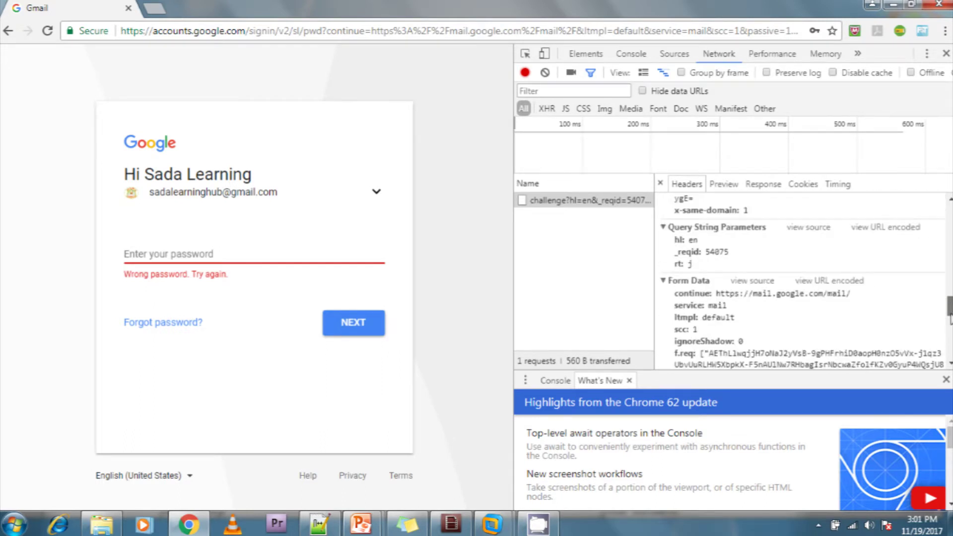
{"action": "left_click_drag", "start_coordinate": [673, 240], "coordinate": [695, 263]}
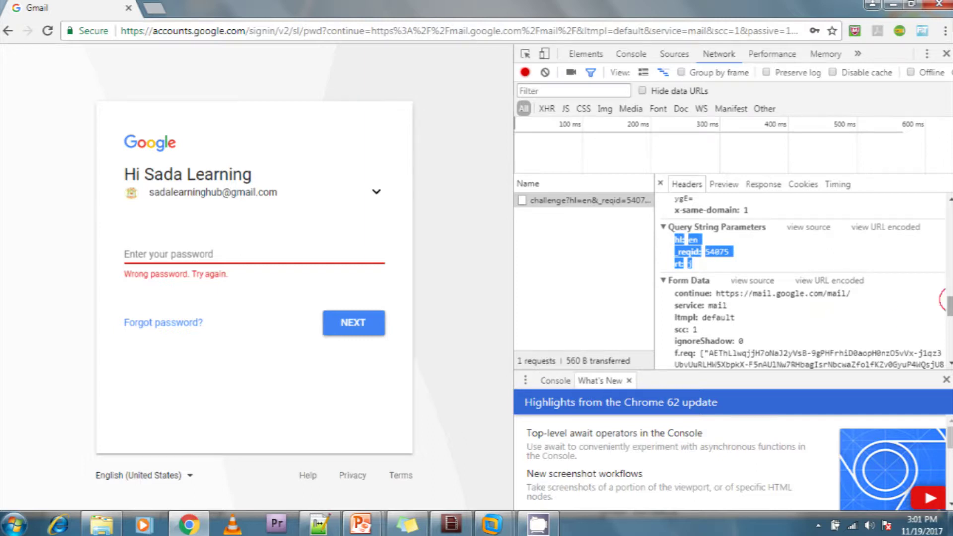
{"action": "mouse_move", "coordinate": [949, 305]}
{"action": "left_mouse_down"}
{"action": "mouse_move", "coordinate": [949, 322]}
{"action": "mouse_move", "coordinate": [947, 309]}
{"action": "left_mouse_up"}
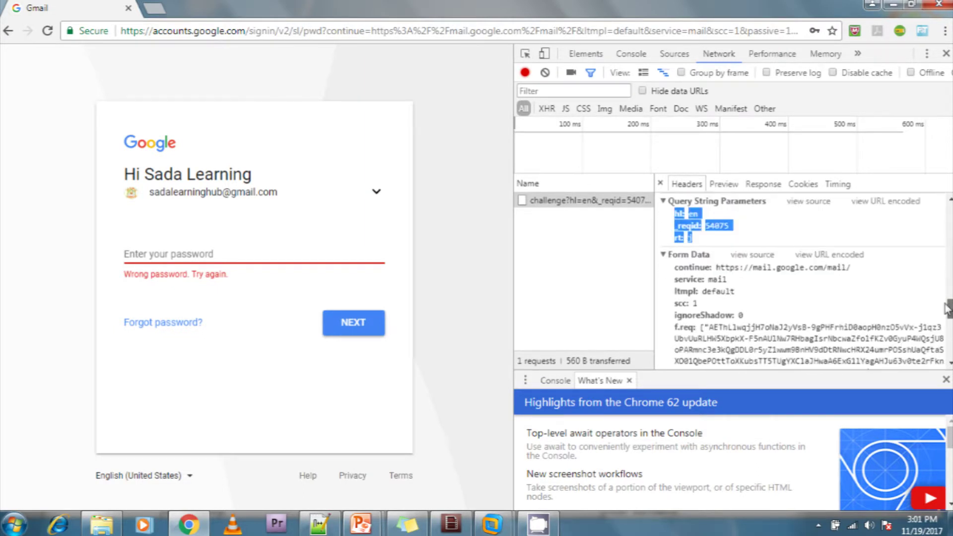
{"action": "left_click", "coordinate": [689, 280]}
{"action": "left_click_drag", "start_coordinate": [678, 267], "coordinate": [949, 367]}
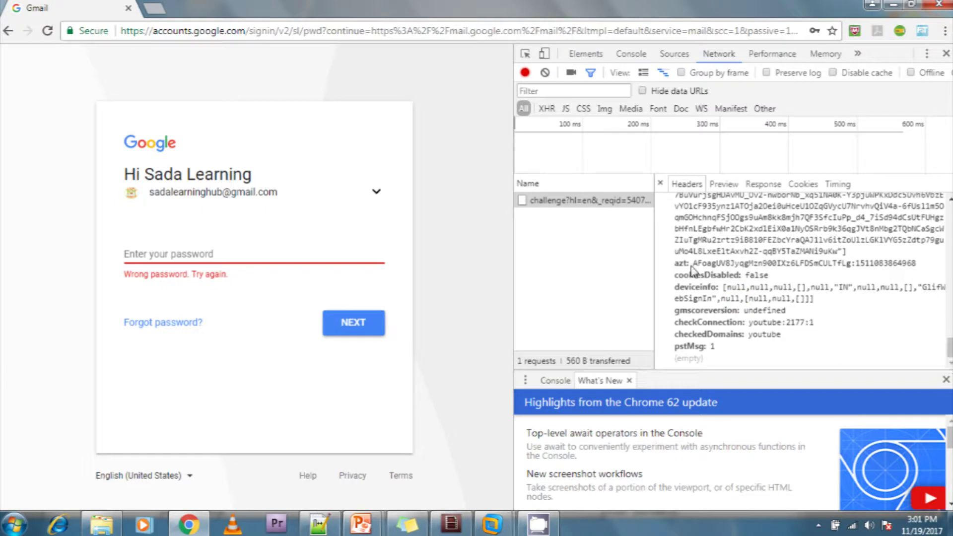
{"action": "left_click_drag", "start_coordinate": [693, 270], "coordinate": [727, 341]}
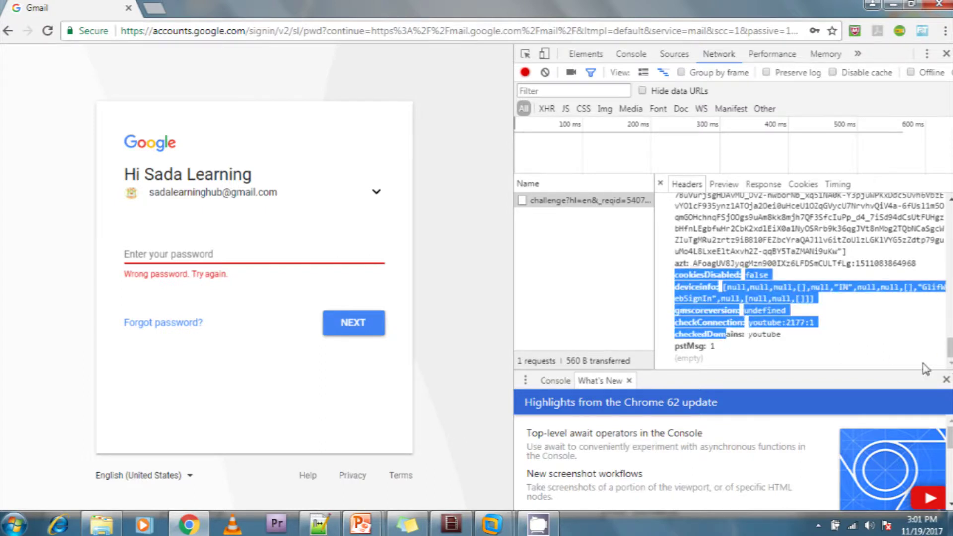
{"action": "left_click_drag", "start_coordinate": [949, 345], "coordinate": [950, 212]}
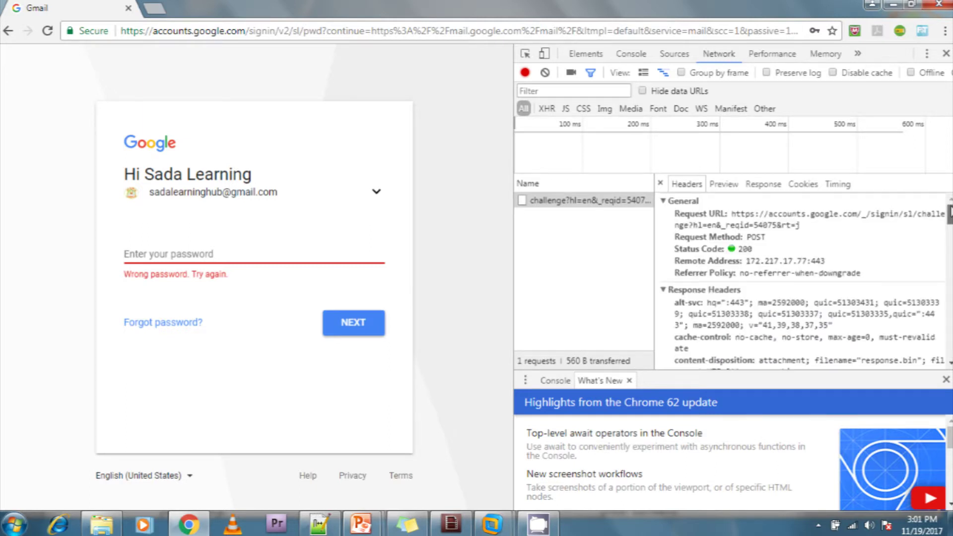
{"action": "double_click", "coordinate": [753, 238]}
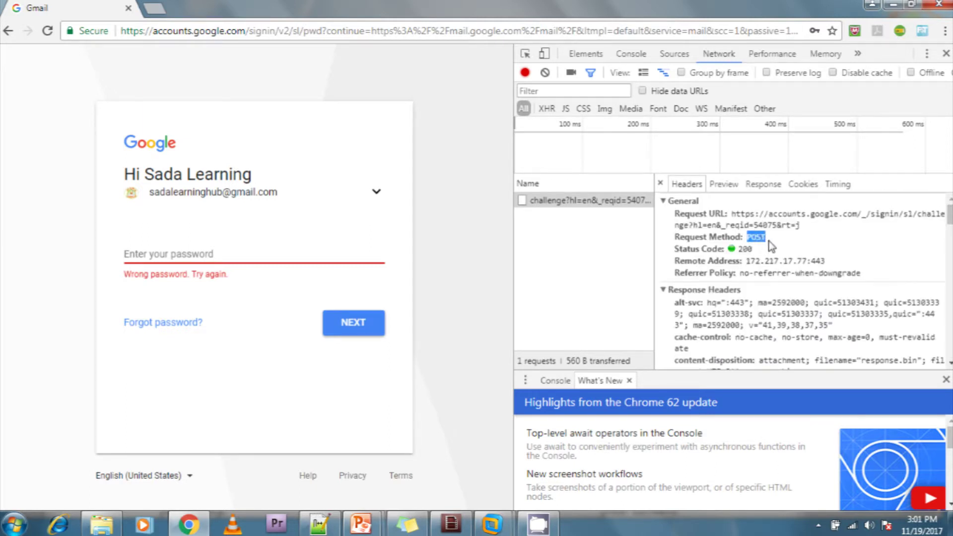